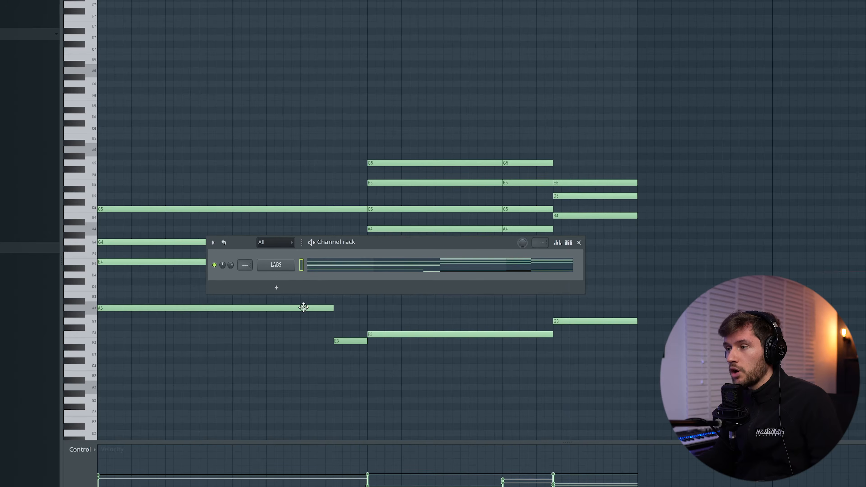
# Insert an Arcade instrument channel and load the Plateau vocal sampler in it.
pyautogui.rightClick(287, 267)
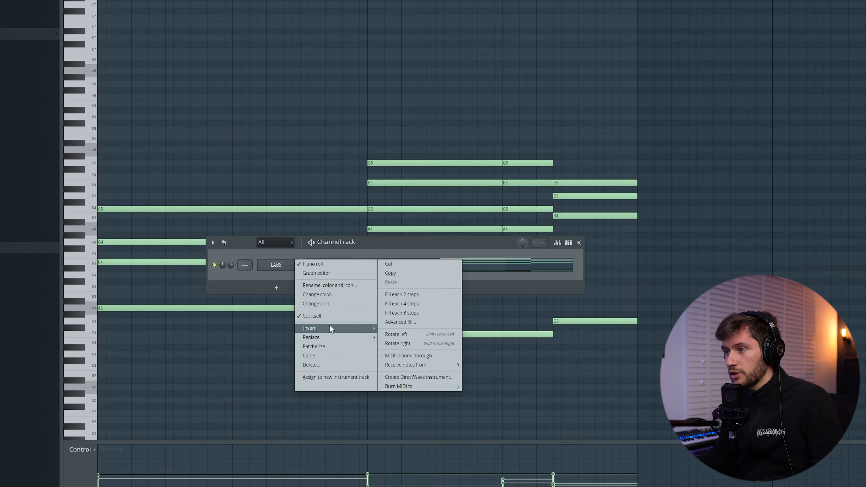
pyautogui.moveTo(329, 326)
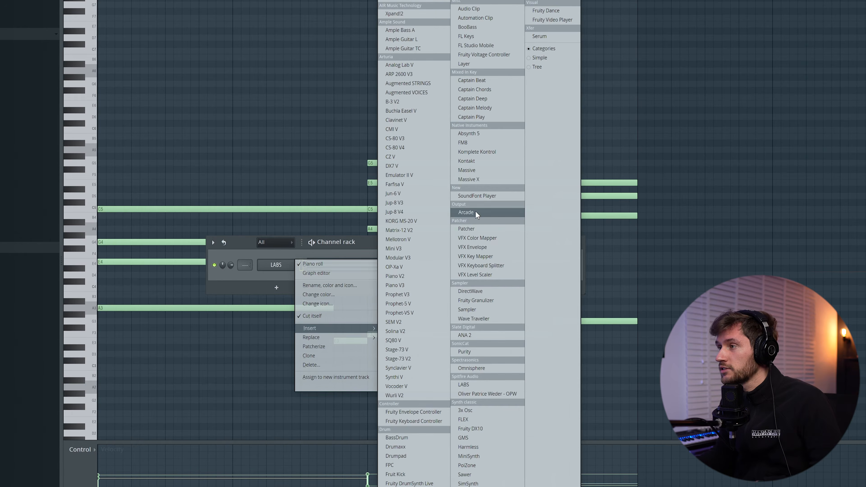
pyautogui.click(465, 212)
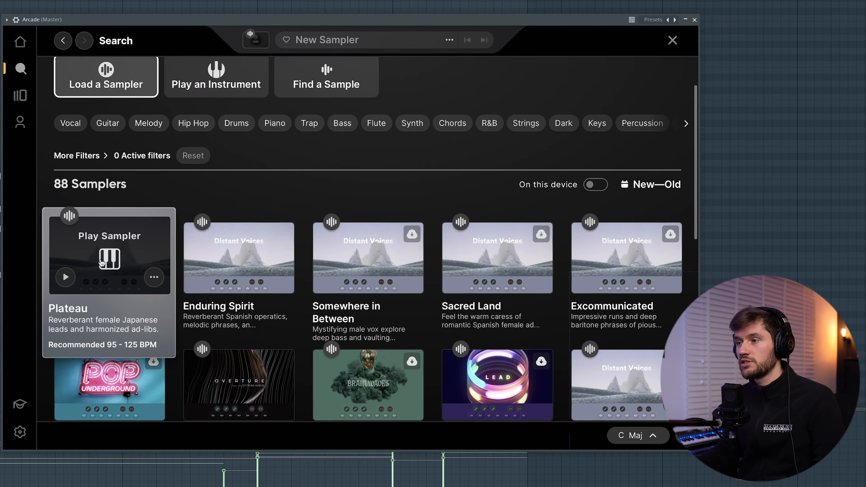
pyautogui.click(108, 262)
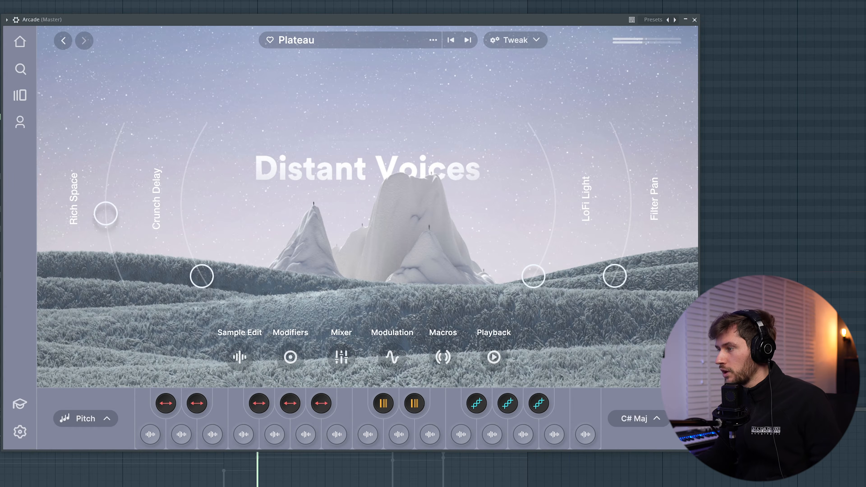
# Set Arcade's key to A min and raise the tuning of the Chill Vocals Japanese Phrase 06 sample.
pyautogui.click(647, 425)
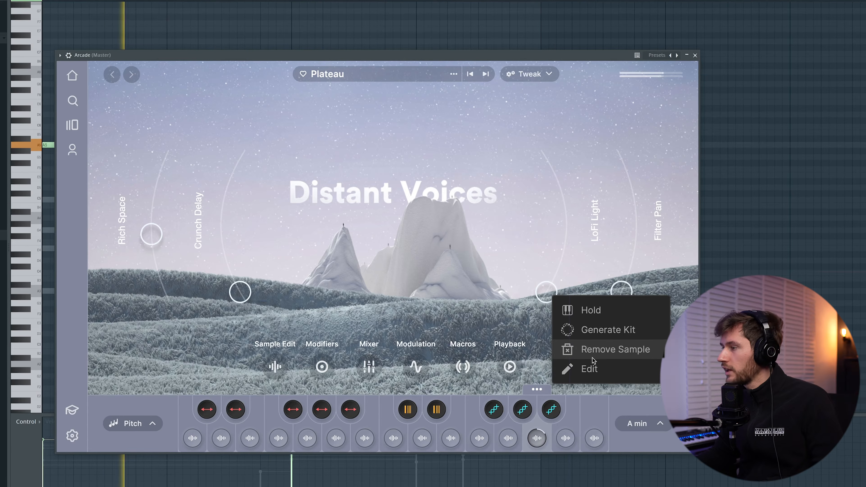
pyautogui.click(590, 370)
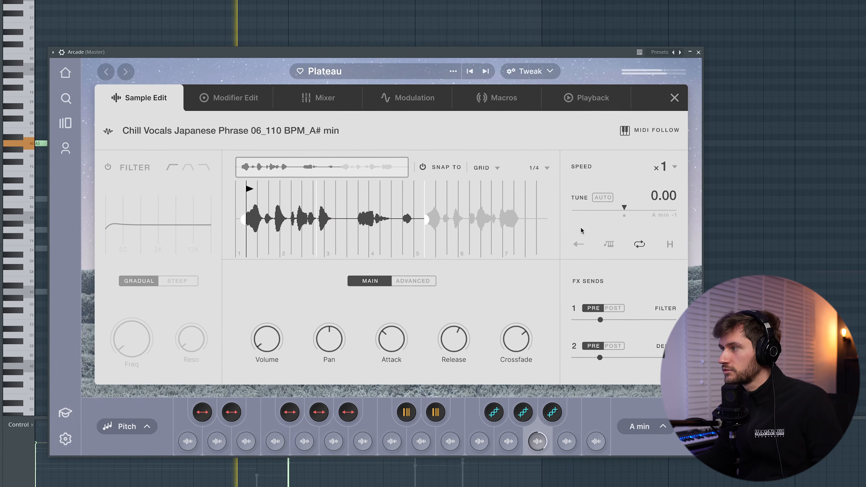
pyautogui.moveTo(623, 207); pyautogui.dragTo(658, 204)
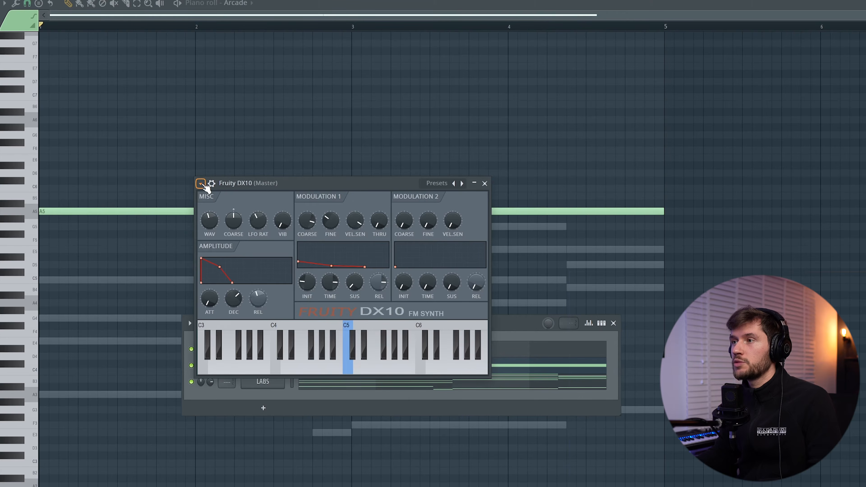
# Load the Bass Pluck preset in Fruity DX10 and close the synth window.
pyautogui.click(201, 183)
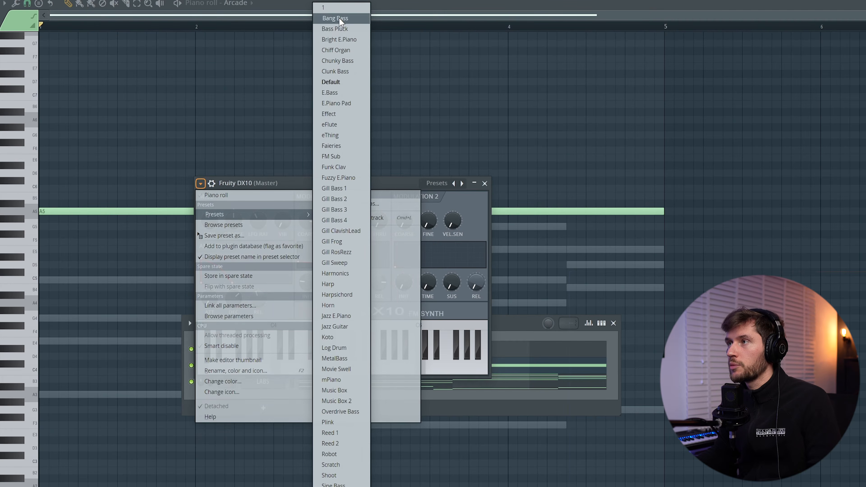
pyautogui.click(347, 30)
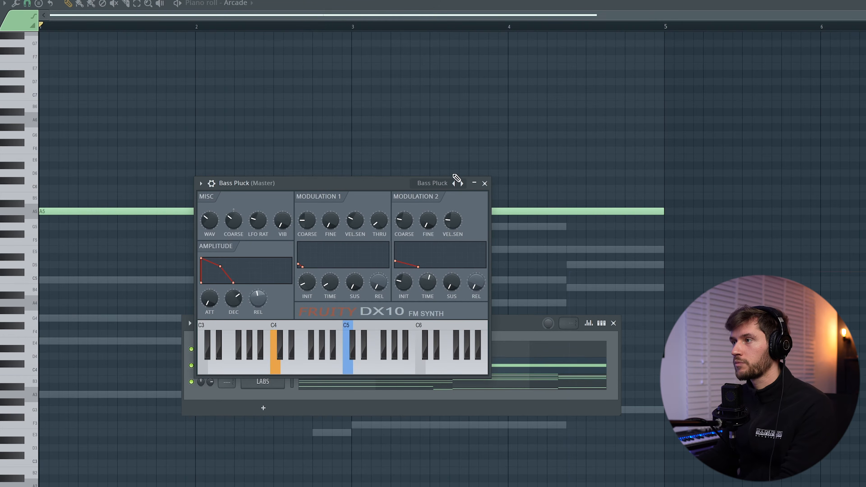
pyautogui.click(485, 184)
# Write a Bass Pluck line alternating A3 and E3 over the first two bars, fit the note lengths, and duplicate it.
pyautogui.click(343, 356)
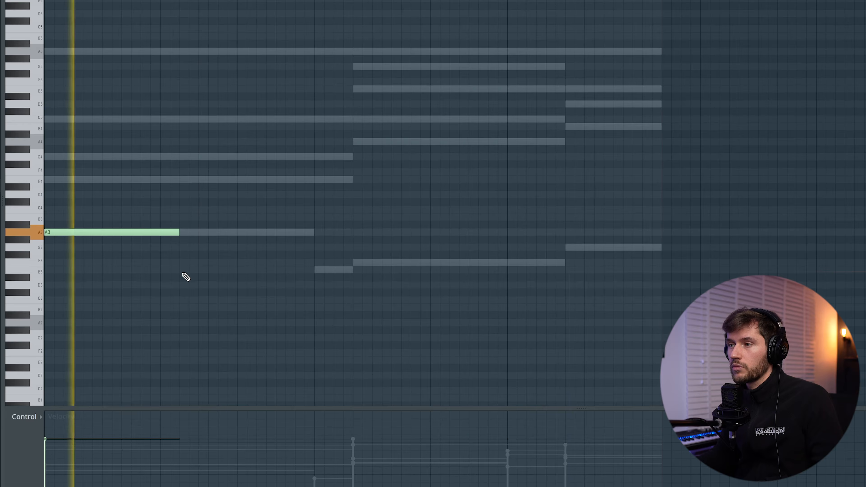
pyautogui.click(184, 272)
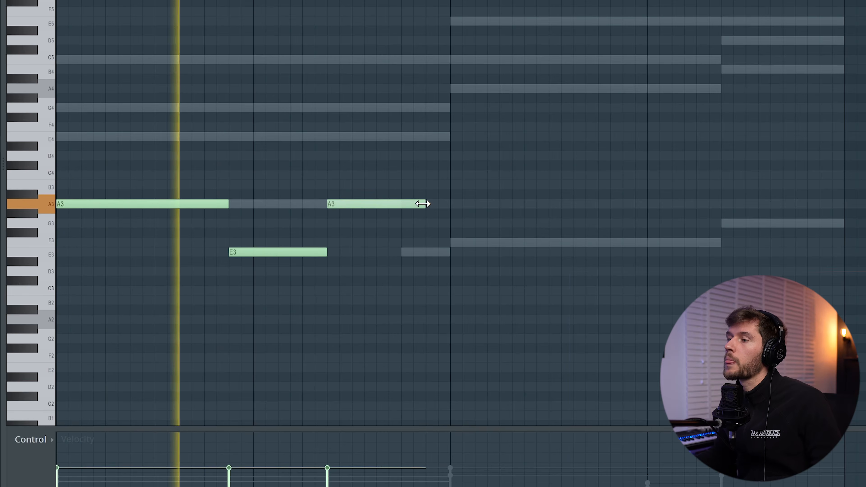
pyautogui.moveTo(422, 204); pyautogui.dragTo(401, 204)
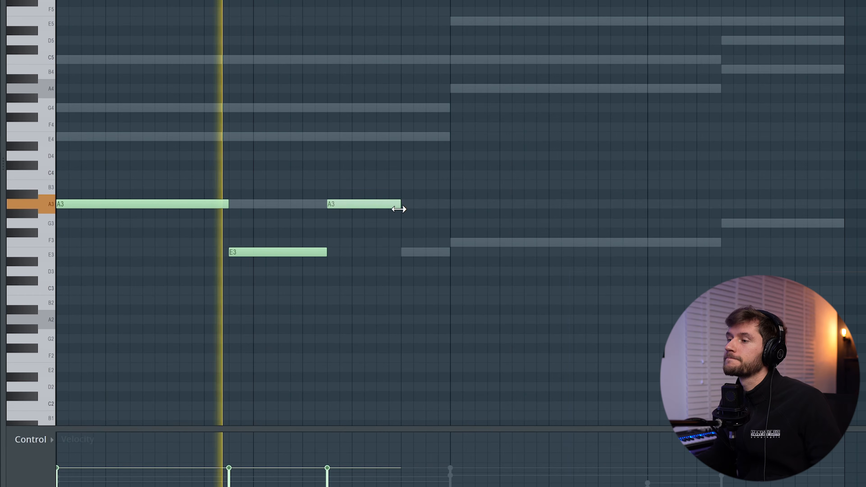
pyautogui.click(405, 252)
pyautogui.moveTo(472, 255); pyautogui.dragTo(450, 258)
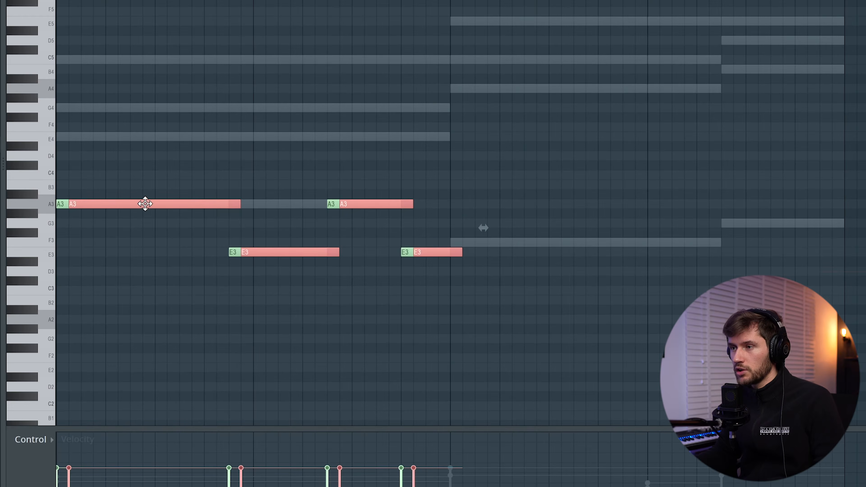
pyautogui.hotkey('ctrl', 'b')
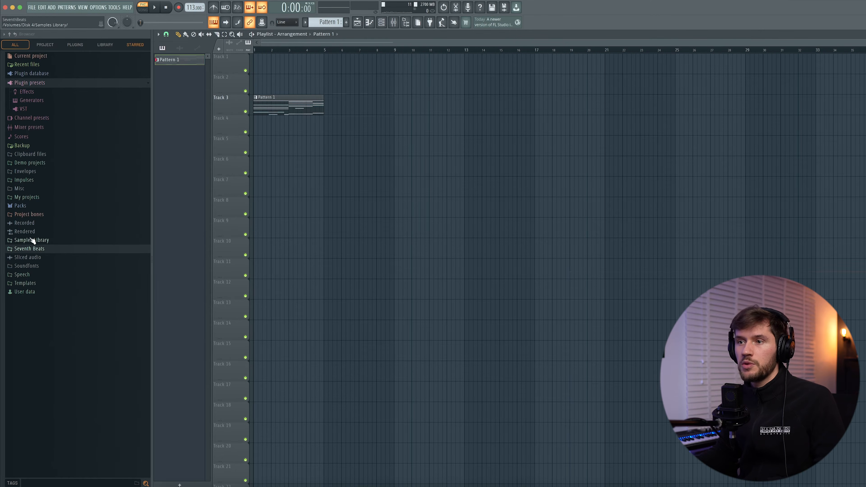
# Place Shaker Loop 4 from the Amapiano Paradise Drum Kit's Shaker Loops folder on Track 1 of the playlist.
pyautogui.click(37, 258)
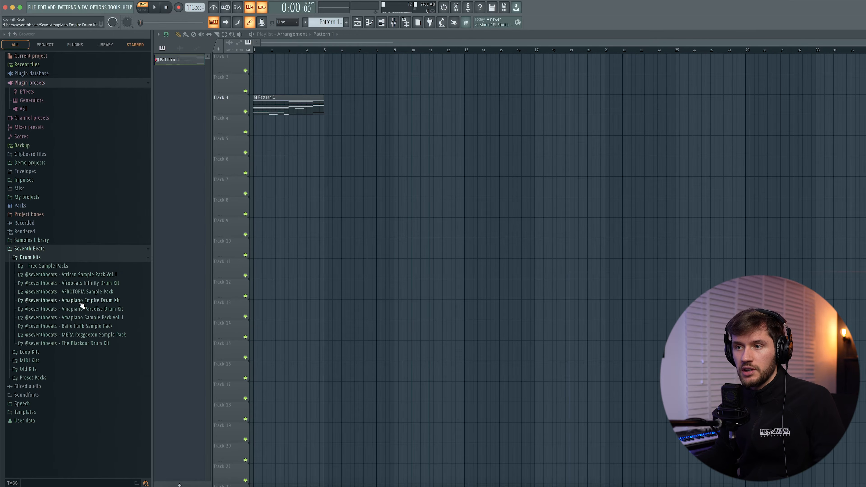
pyautogui.click(82, 309)
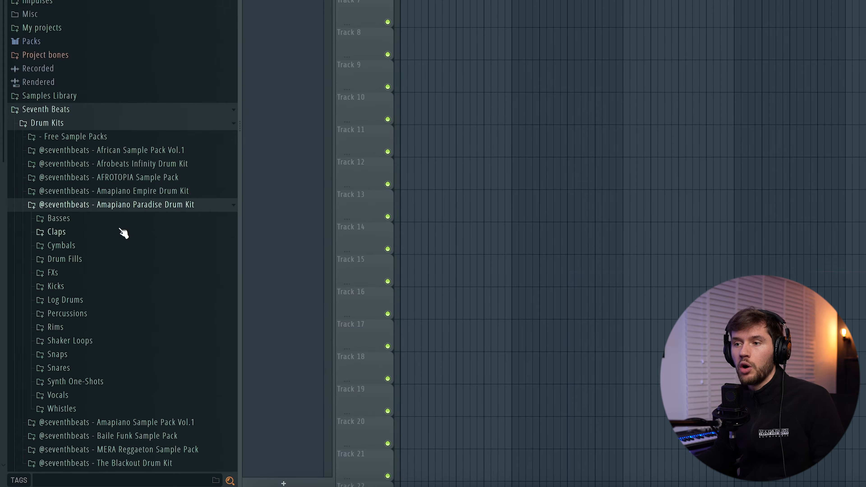
pyautogui.click(99, 354)
pyautogui.click(72, 233)
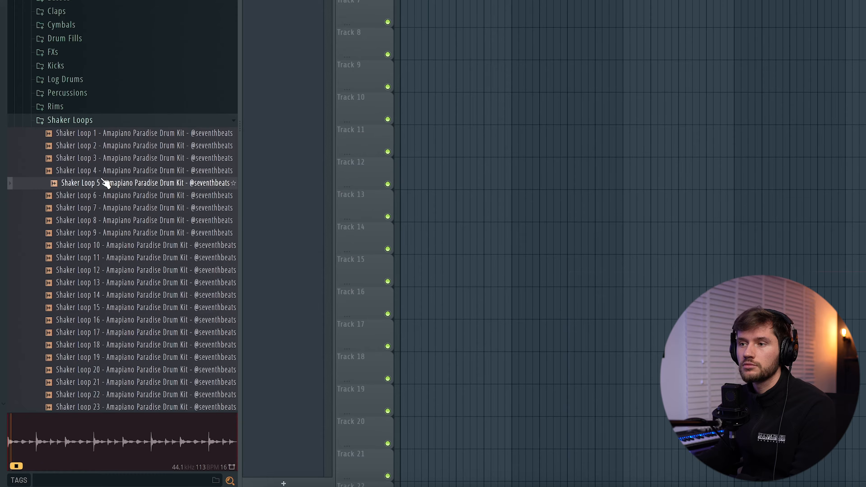
pyautogui.click(109, 171)
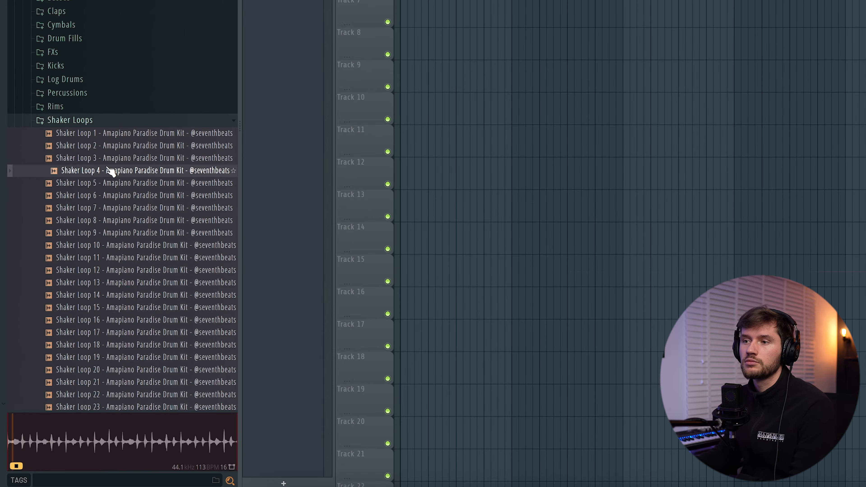
pyautogui.moveTo(114, 170); pyautogui.dragTo(229, 97)
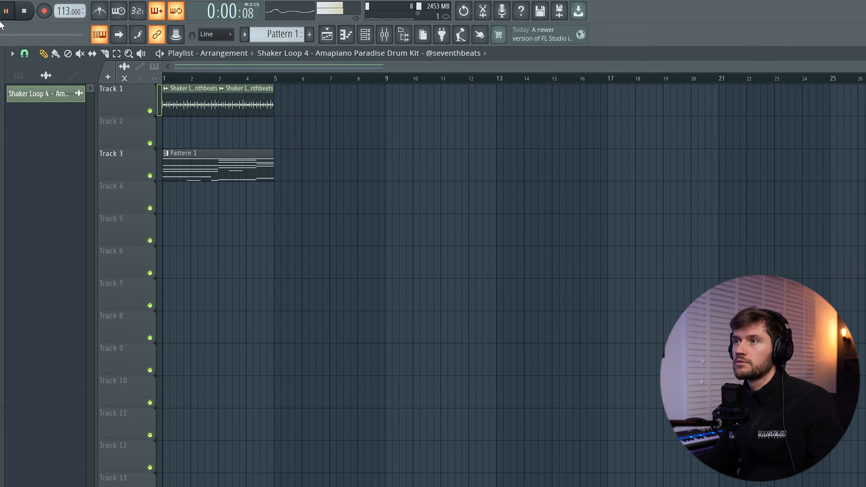
# Open the Shaker Loop 4 clip's settings, play the arrangement to check the shaker, and close the settings.
pyautogui.doubleClick(233, 105)
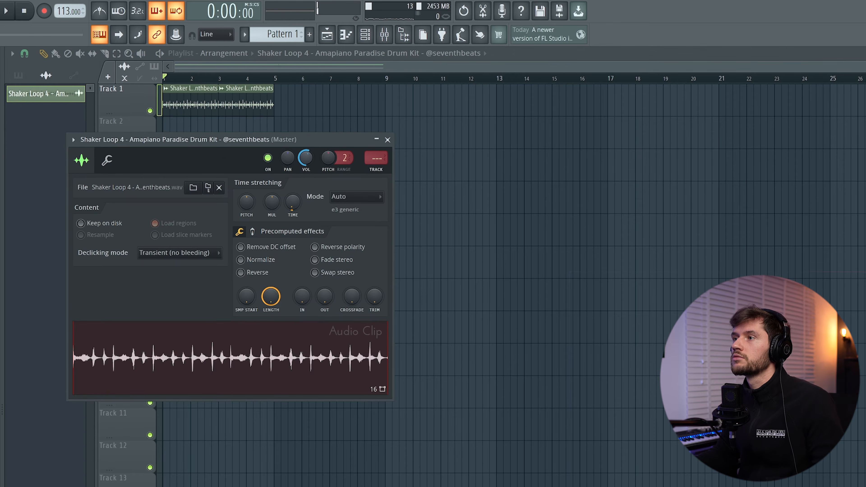
pyautogui.press('space')
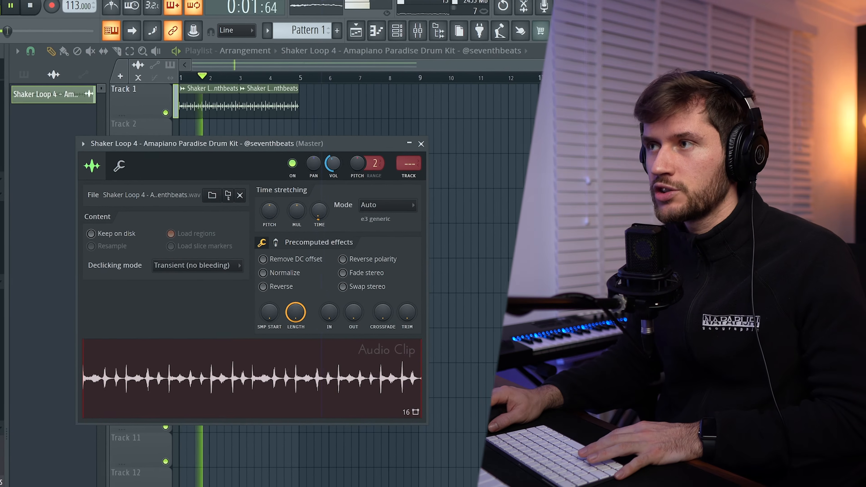
pyautogui.press('Escape')
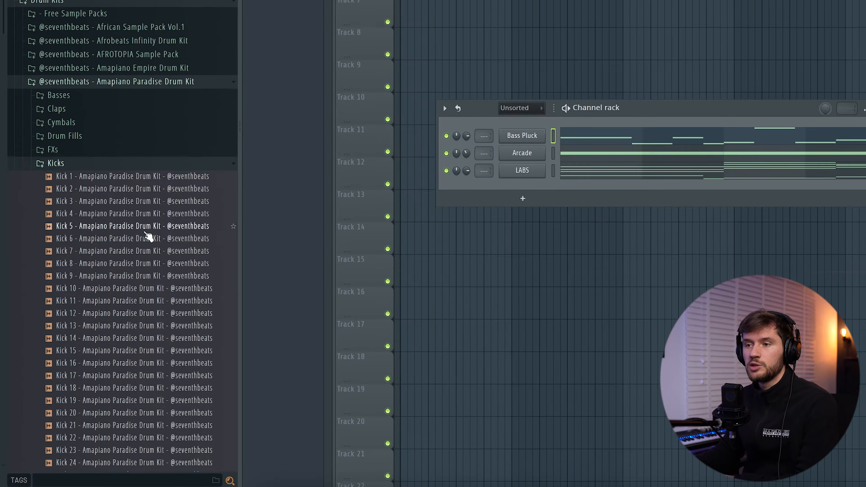
# Add Kick 20 from the Amapiano Paradise Drum Kit to the channel rack as a new channel.
pyautogui.scroll(-5, 152, 241)
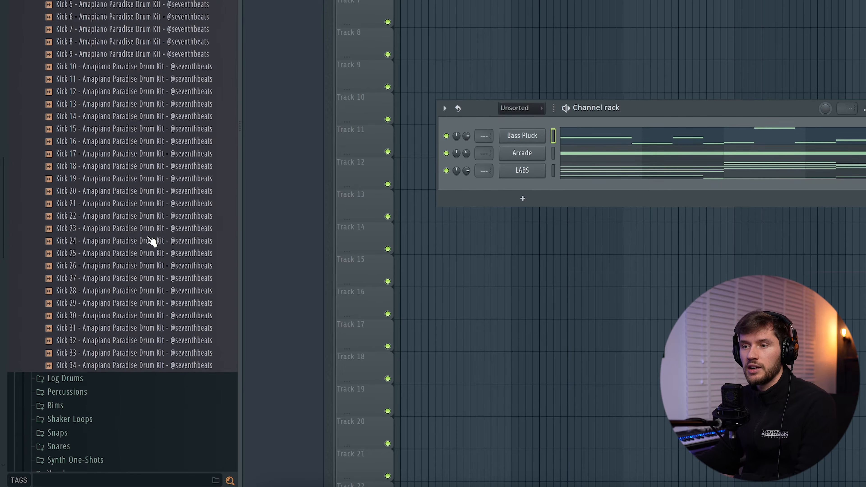
pyautogui.scroll(1, 137, 160)
pyautogui.moveTo(138, 215); pyautogui.dragTo(508, 190)
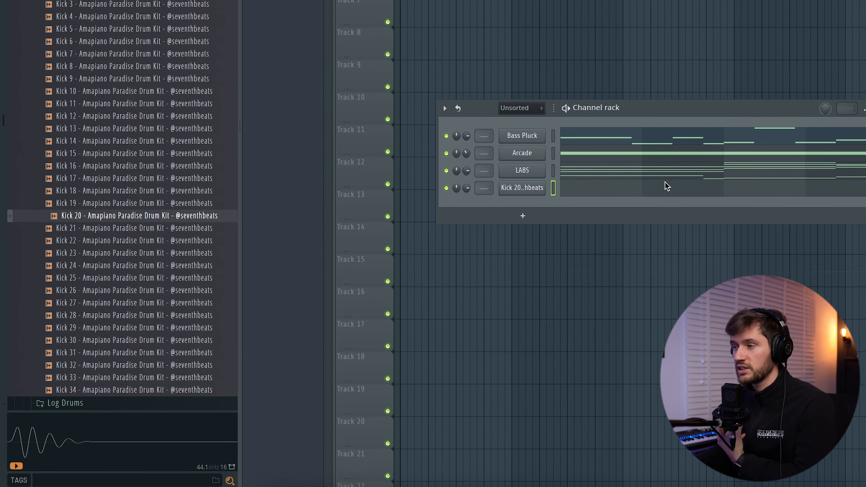
# Program C5 kick notes on every beat of the first bar and duplicate them across all four bars.
pyautogui.click(667, 187)
pyautogui.scroll(2, 248, 75)
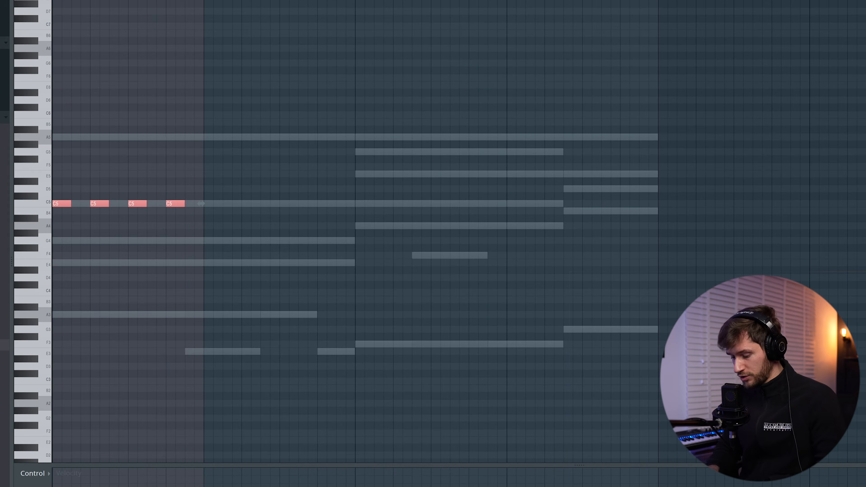
pyautogui.hotkey('ctrl', 'b')
pyautogui.hotkey('ctrl', 'b')
pyautogui.hotkey('ctrl', 'b')
pyautogui.hotkey('ctrl', 'd')
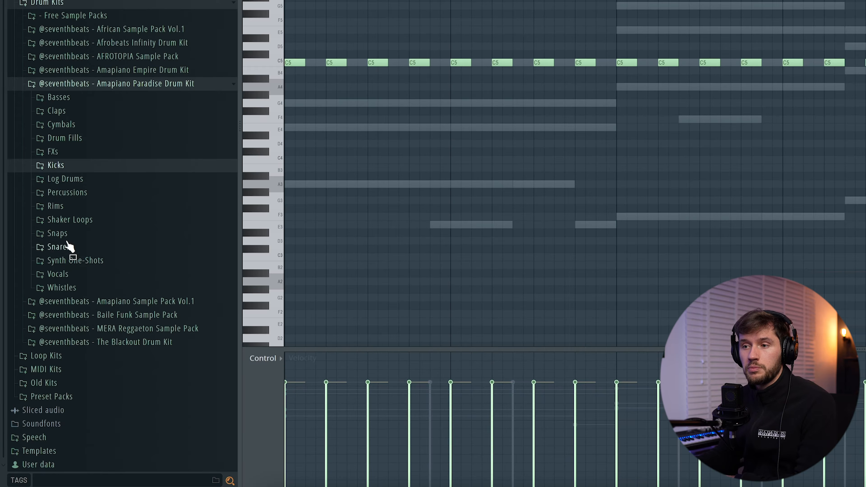
# Add Snare 3 from the kit's Snares folder to the channel rack as a new channel.
pyautogui.click(58, 247)
pyautogui.click(98, 284)
pyautogui.moveTo(97, 285); pyautogui.dragTo(412, 105)
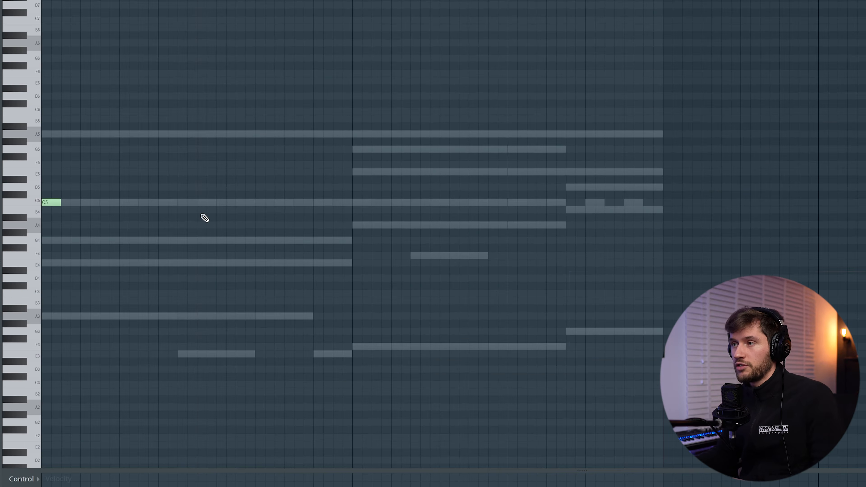
# Place C5 snare notes at the start of bars 2, 3 and 4 and play the pattern.
pyautogui.click(206, 202)
pyautogui.click(361, 203)
pyautogui.press('space')
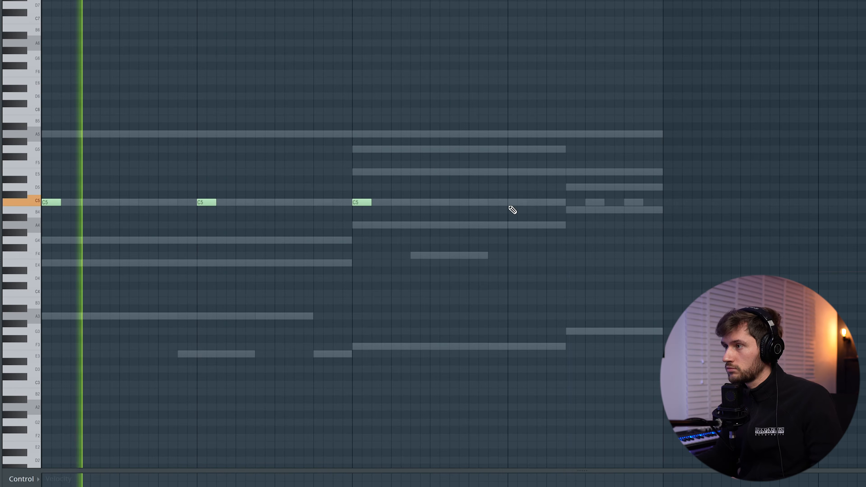
pyautogui.click(516, 202)
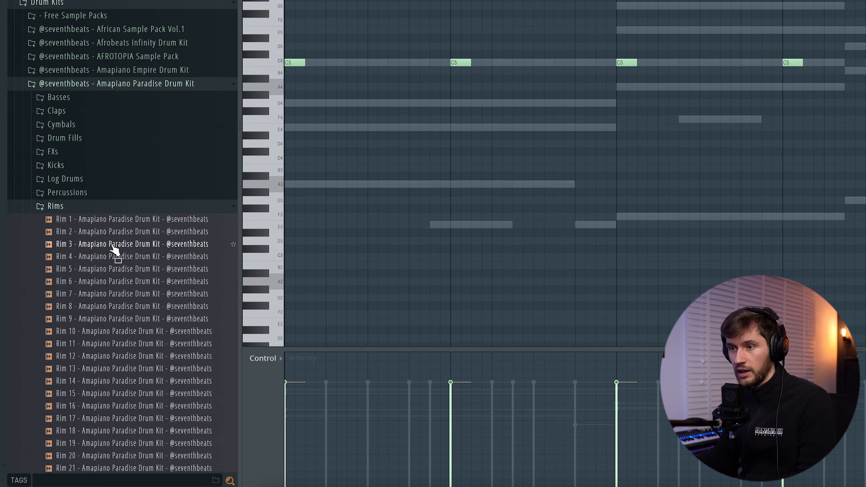
# Add Rim 11 from the kit's Rims folder as a new channel and open its envelope settings.
pyautogui.click(113, 245)
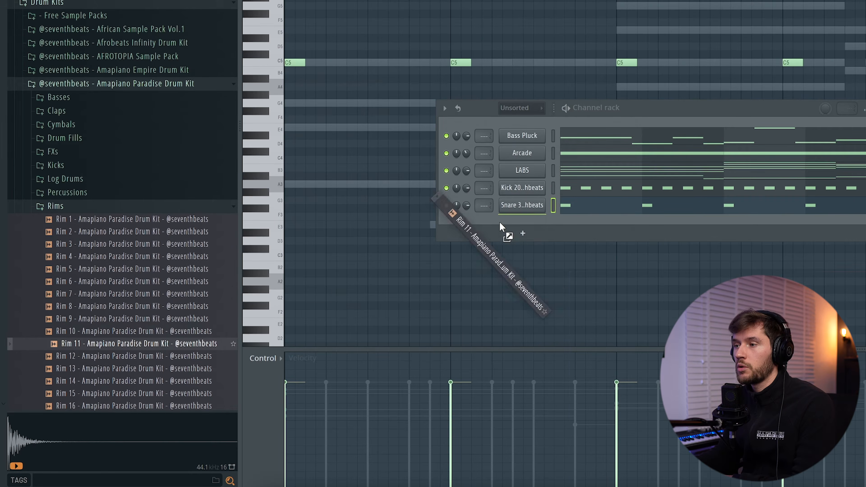
pyautogui.moveTo(501, 227); pyautogui.dragTo(501, 228)
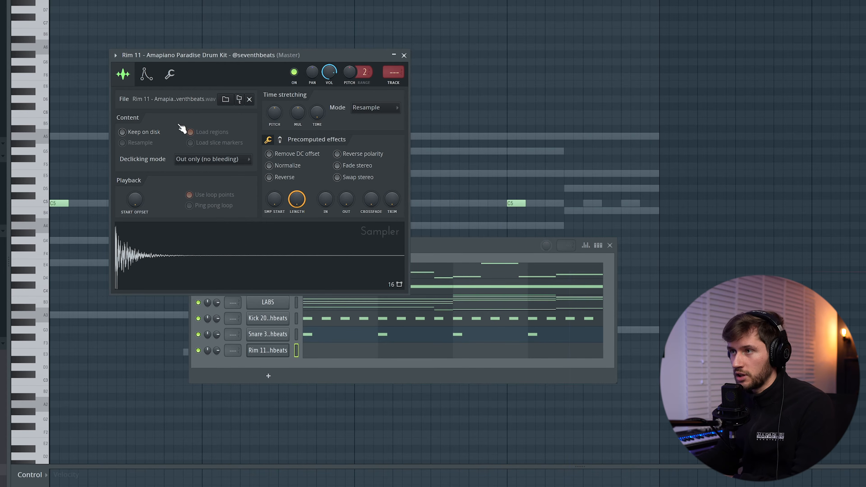
pyautogui.click(146, 74)
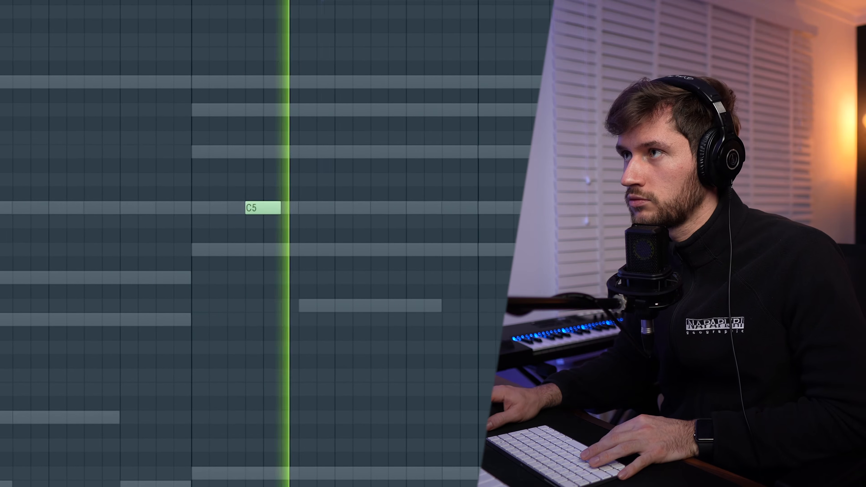
# Add Conga 15 from the kit's Congas percussion folder to the channel rack as a new channel.
pyautogui.press('F6')
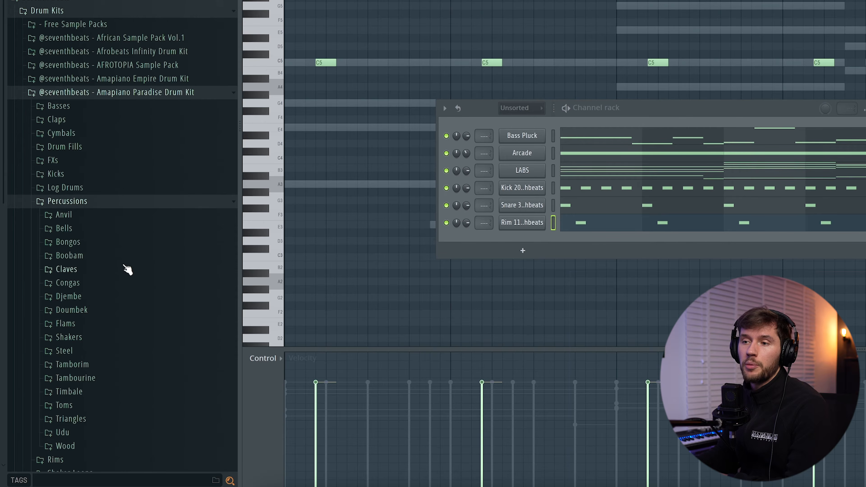
pyautogui.click(91, 258)
pyautogui.moveTo(133, 117); pyautogui.dragTo(281, 122)
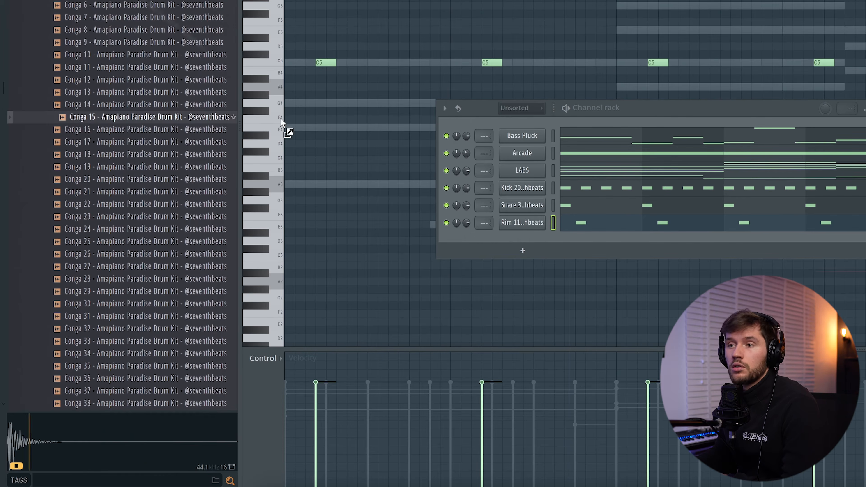
pyautogui.moveTo(542, 247); pyautogui.dragTo(547, 242)
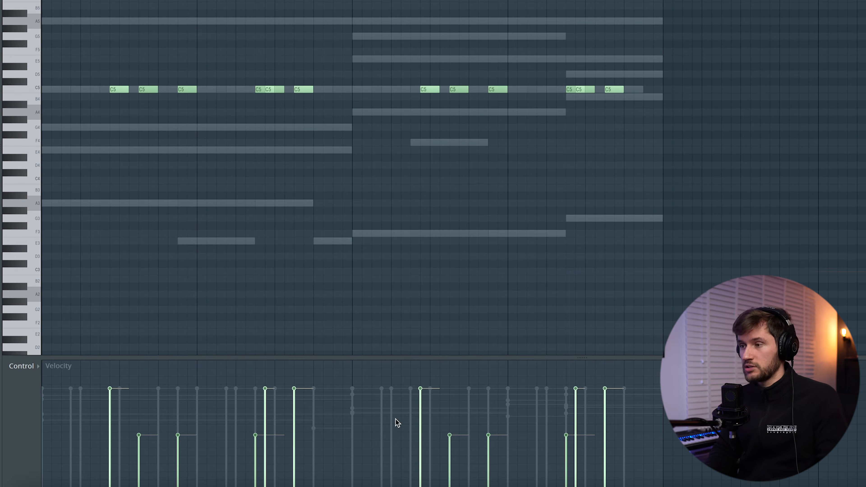
# Randomize the velocities of the C5 conga notes with the piano roll randomizer.
pyautogui.hotkey('alt', 'r')
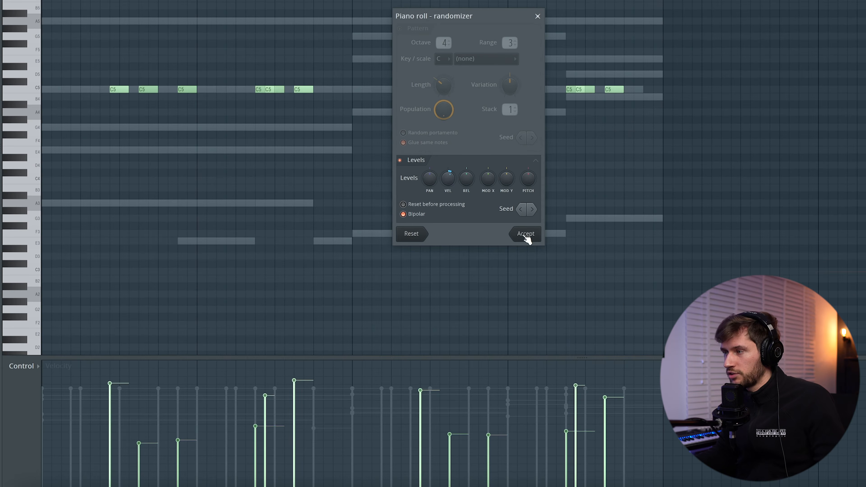
pyautogui.click(525, 234)
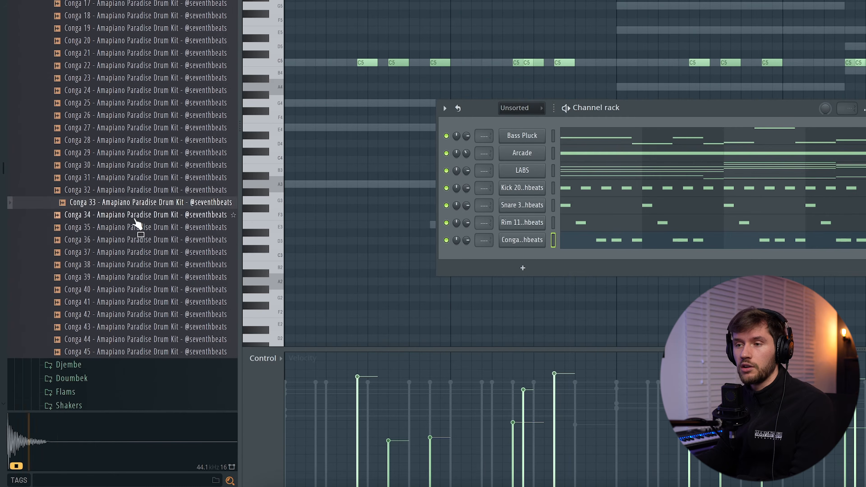
# Audition the later Conga samples and add a second conga channel with C5 notes at the end of bars 1 and 3.
pyautogui.click(131, 239)
pyautogui.click(124, 252)
pyautogui.click(118, 277)
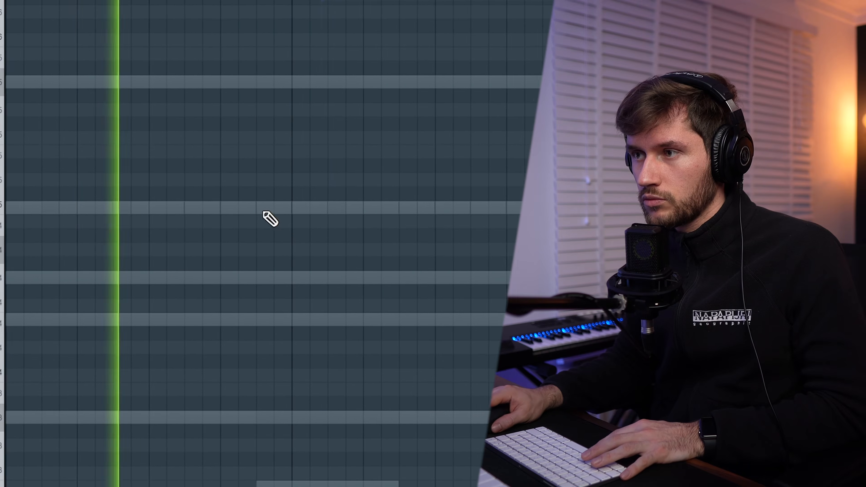
pyautogui.click(224, 207)
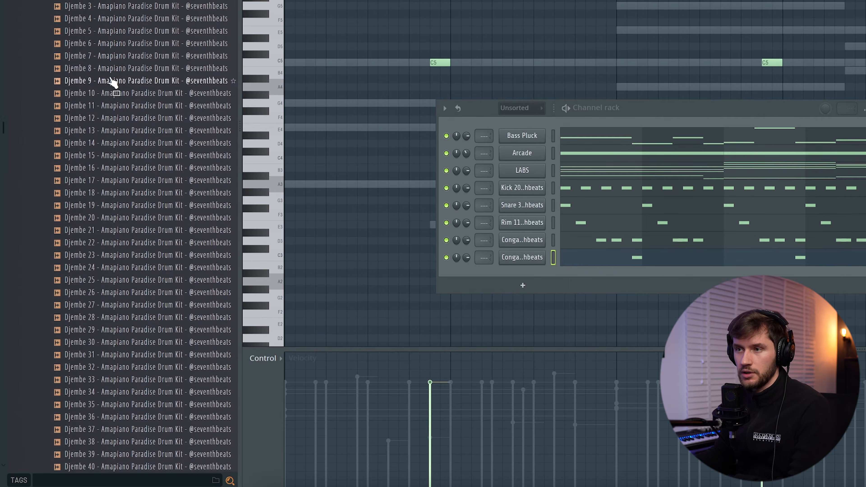
# Audition the kit's Djembe samples and add Djembe 40 to the channel rack as a new channel.
pyautogui.moveTo(112, 81); pyautogui.dragTo(109, 108)
pyautogui.click(109, 109)
pyautogui.scroll(-4, 183, 242)
pyautogui.click(118, 282)
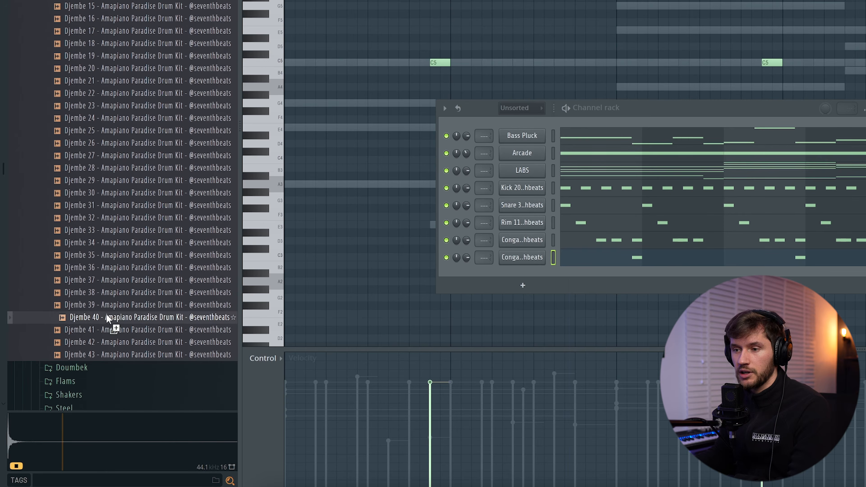
pyautogui.moveTo(524, 279); pyautogui.dragTo(598, 277)
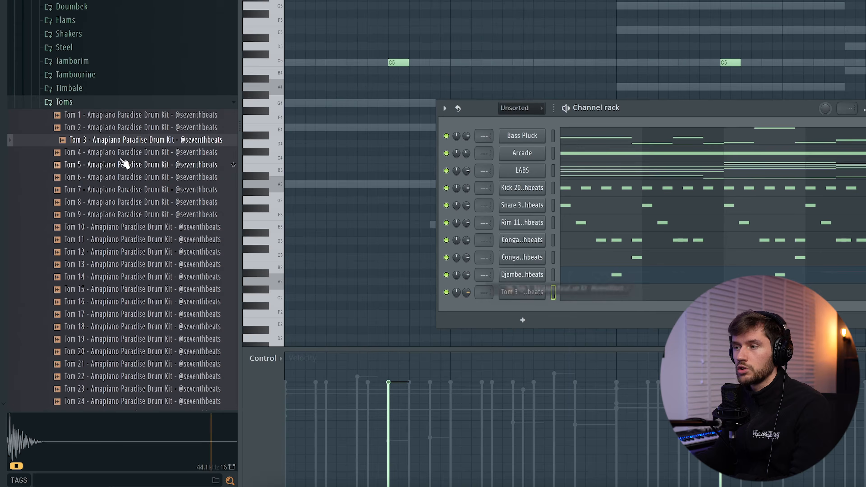
# Audition the kit's Toms and add Tom 9 and Tom 14 to the channel rack as new channels.
pyautogui.click(121, 217)
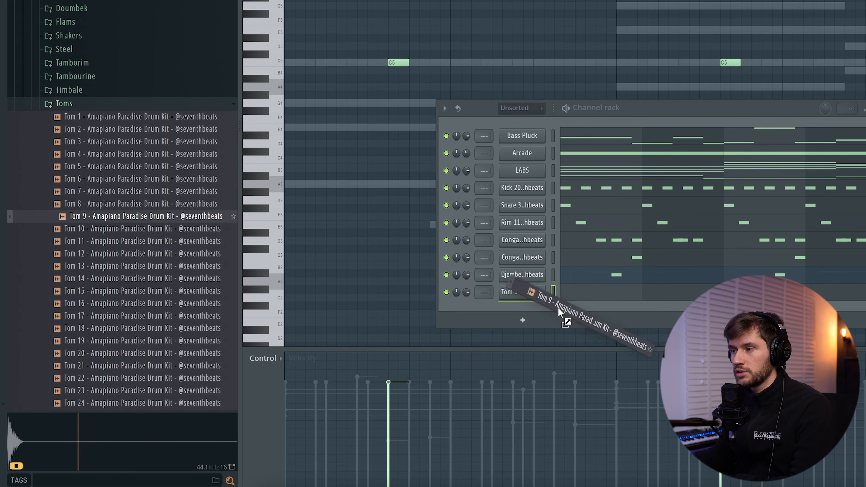
pyautogui.moveTo(558, 312); pyautogui.dragTo(559, 312)
pyautogui.click(102, 276)
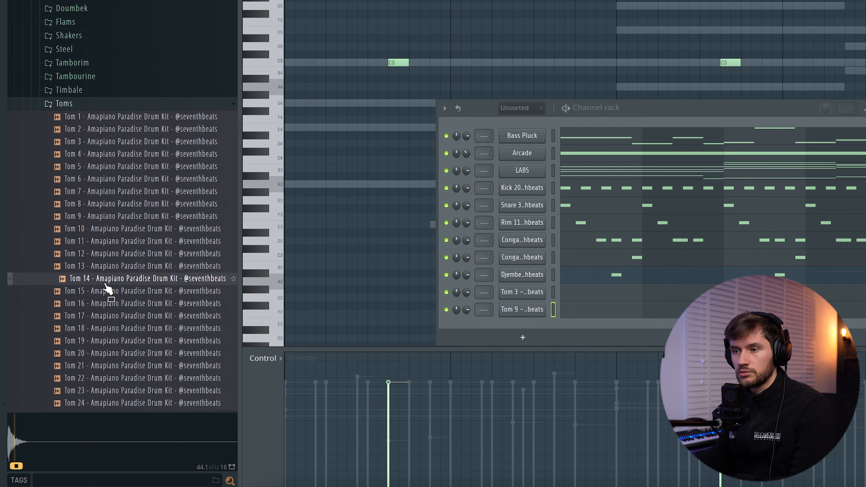
pyautogui.moveTo(513, 327); pyautogui.dragTo(515, 326)
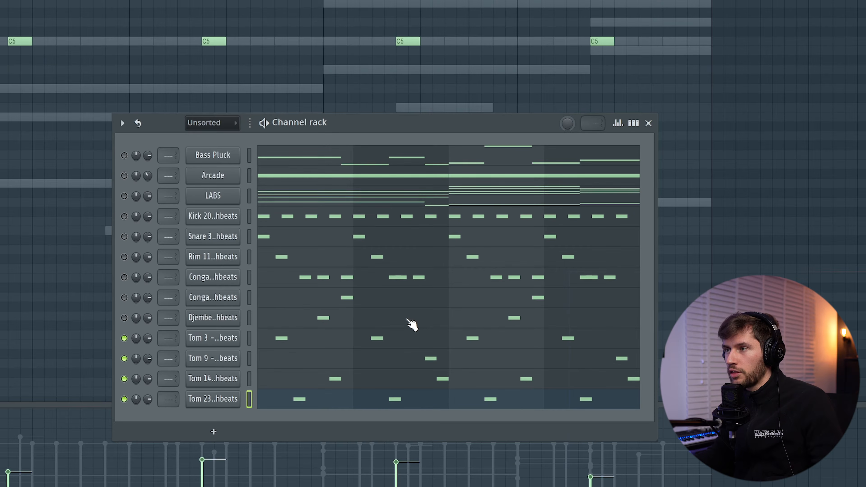
# Play the four tom channels on their own, and toggle the solo state from the Tom 3 channel.
pyautogui.click(349, 401)
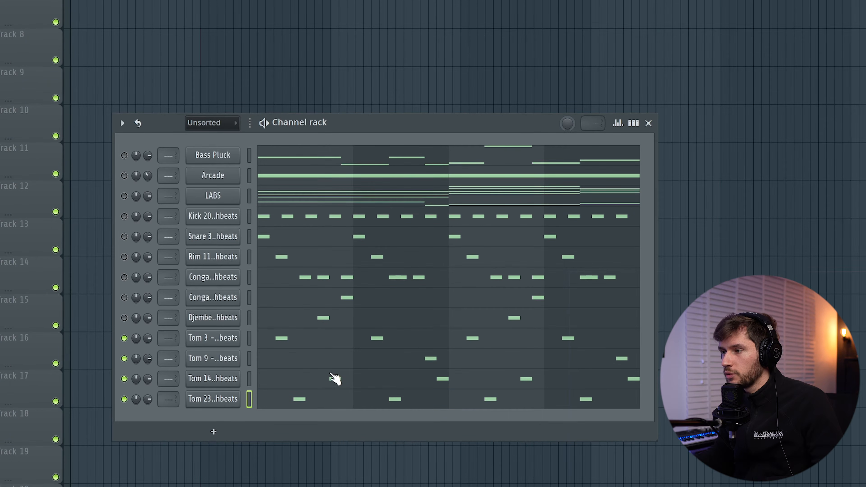
pyautogui.press('space')
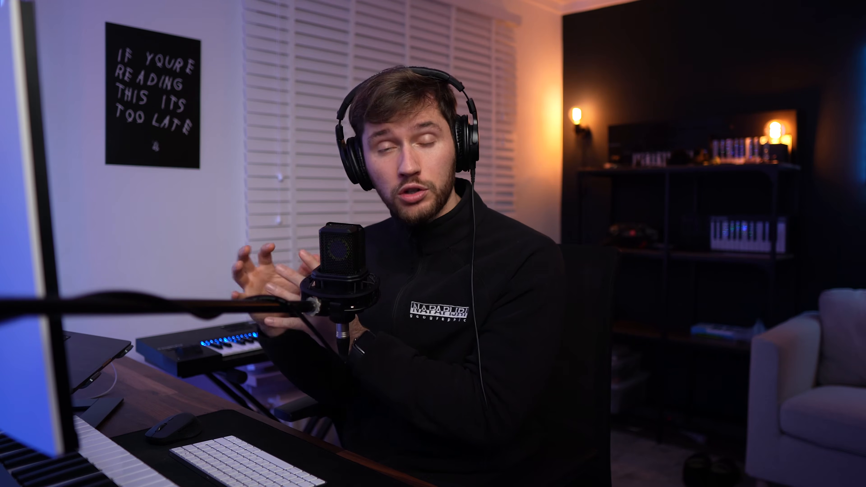
pyautogui.rightClick(124, 338)
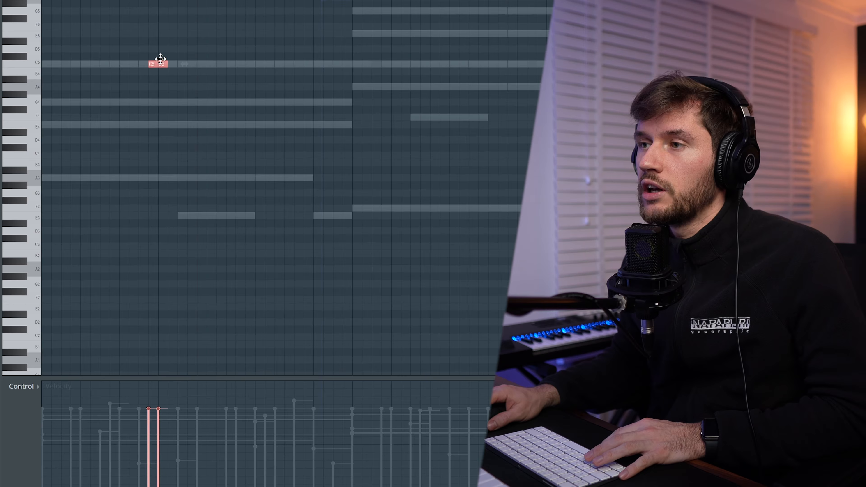
# Repeat the pair of short C5 notes in all four bars and open the randomizer for them.
pyautogui.press('space')
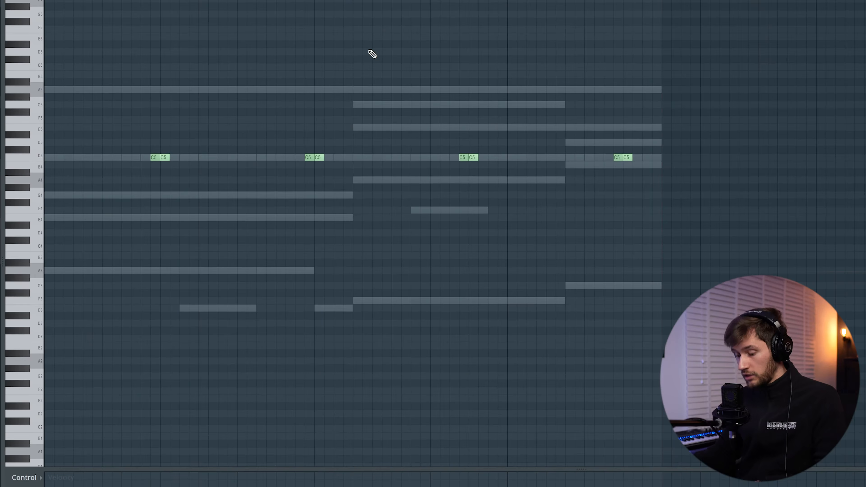
pyautogui.hotkey('alt', 'r')
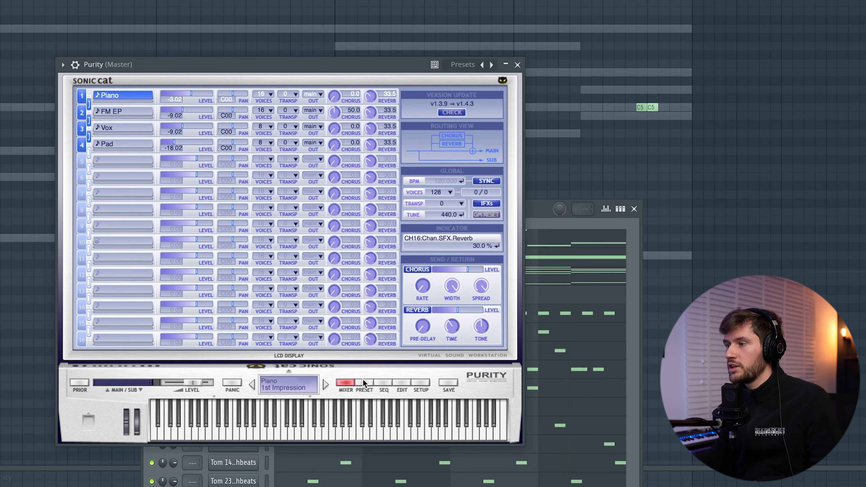
# Load Purity's Tremolo Signal preset from the Slow Synth category and give it a long A4 note across the pattern.
pyautogui.click(362, 383)
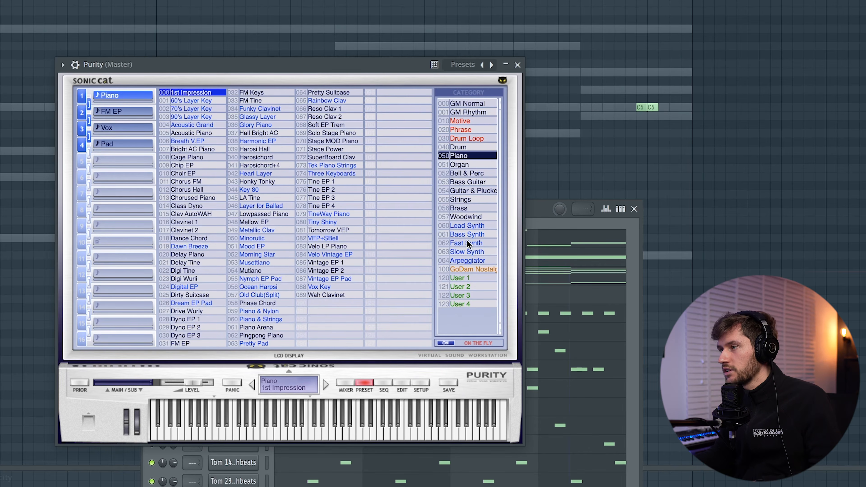
pyautogui.click(469, 252)
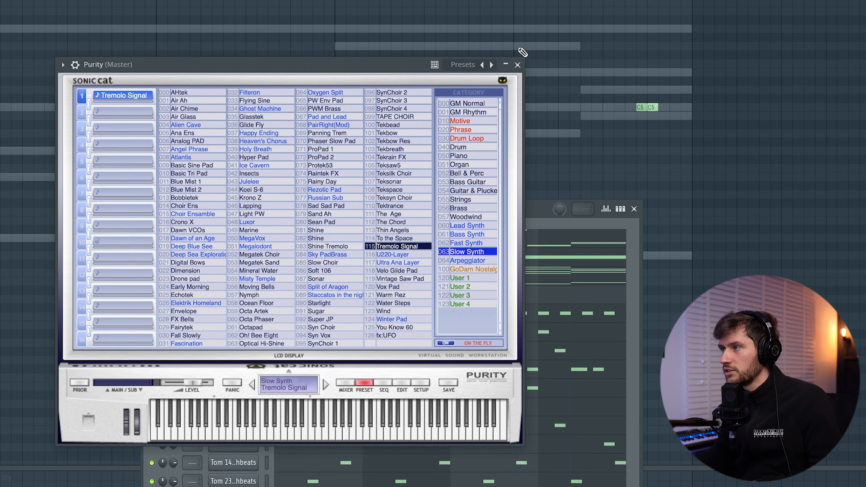
pyautogui.click(516, 64)
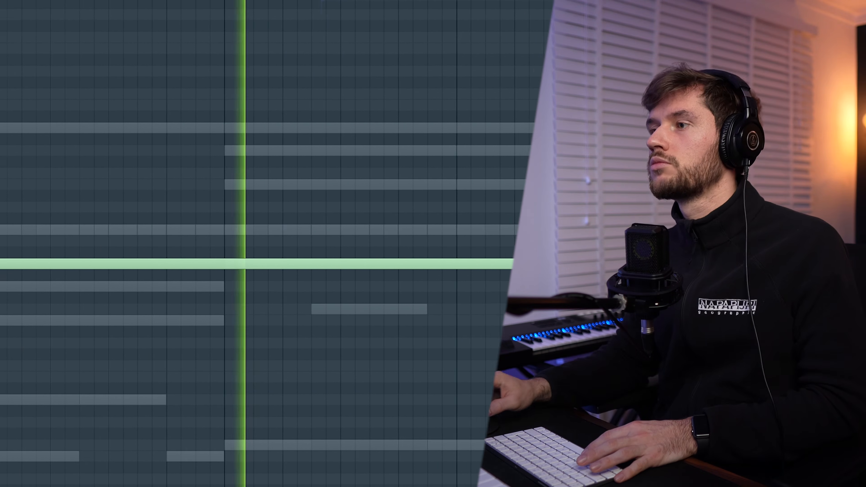
pyautogui.press('F6')
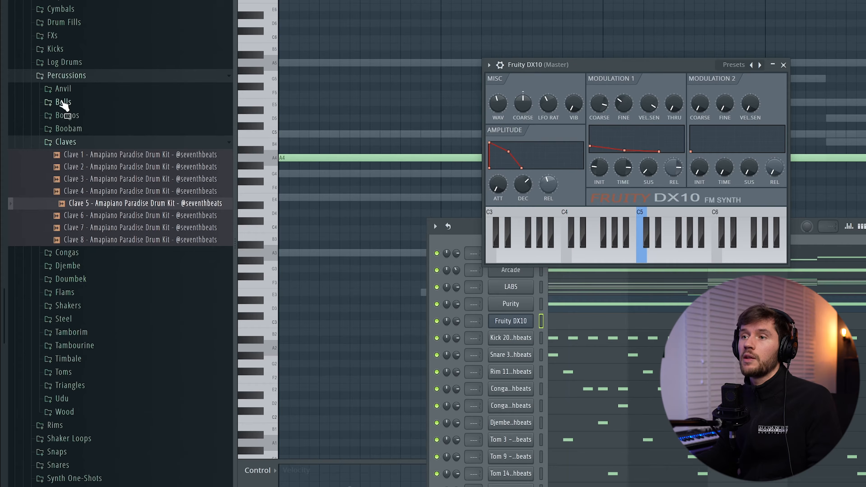
# Browse the kit's Log Drums folder, including its samples, and load Log Drum Preset 9 onto the Fruity DX10 channel.
pyautogui.click(77, 79)
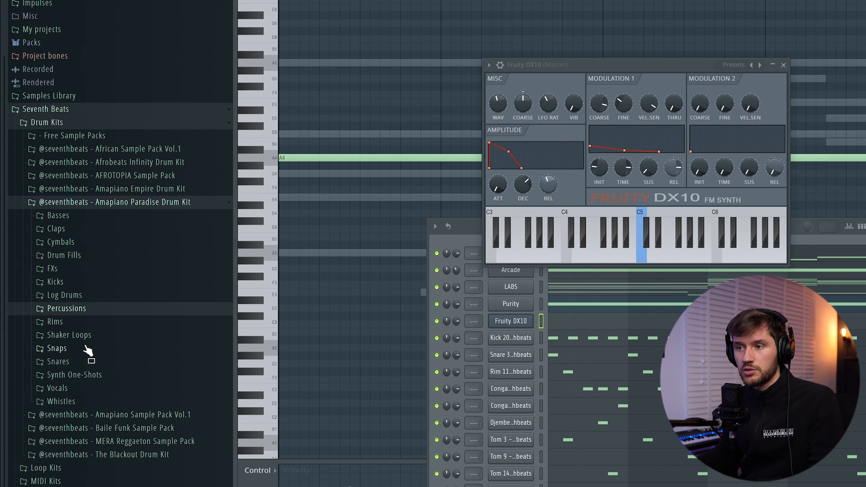
pyautogui.click(101, 295)
pyautogui.click(120, 321)
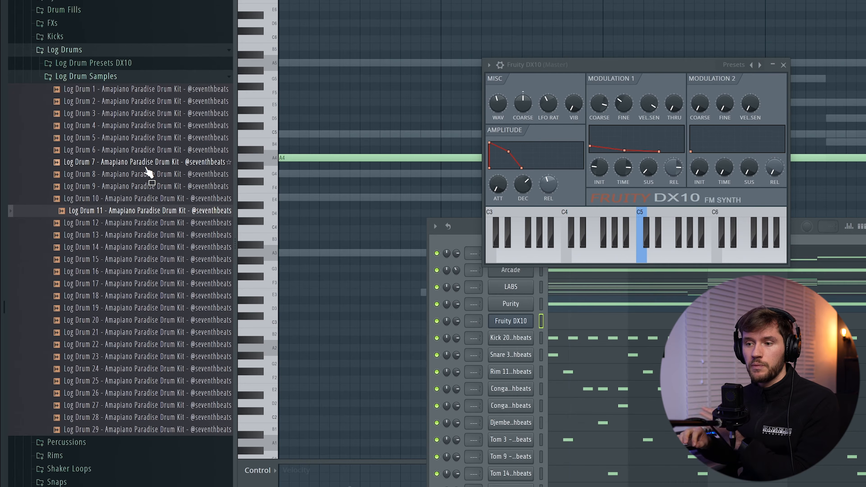
pyautogui.click(92, 77)
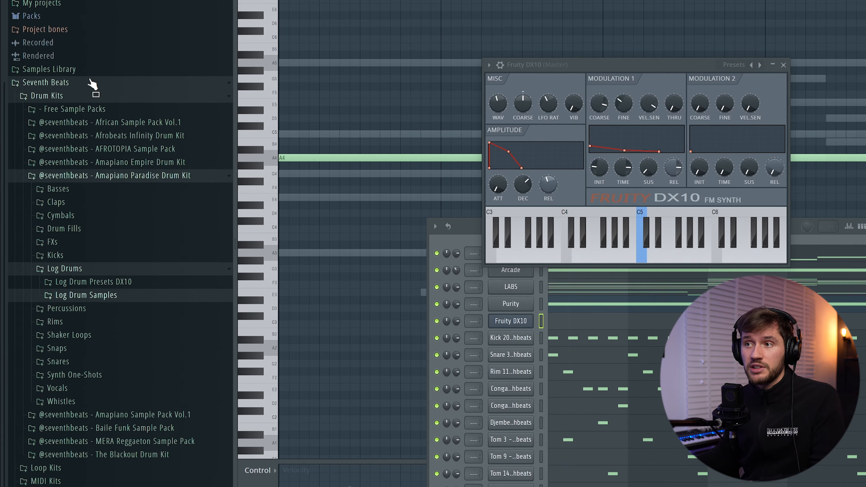
pyautogui.click(112, 294)
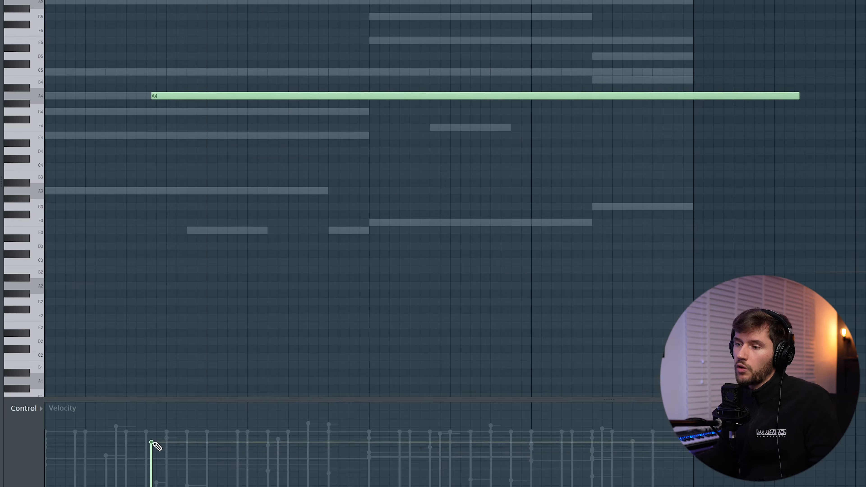
# Raise the log drum note velocity to maximum, place two short A3 notes in bar 1 and play them.
pyautogui.moveTo(154, 445); pyautogui.dragTo(151, 404)
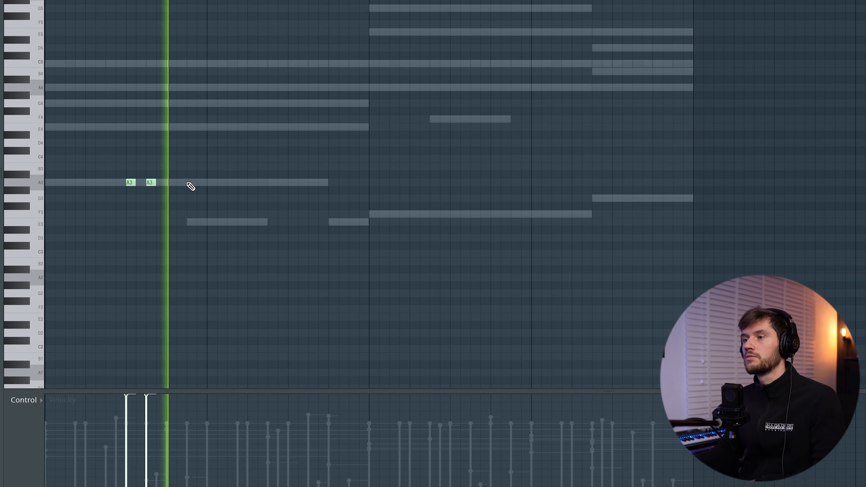
pyautogui.press('space')
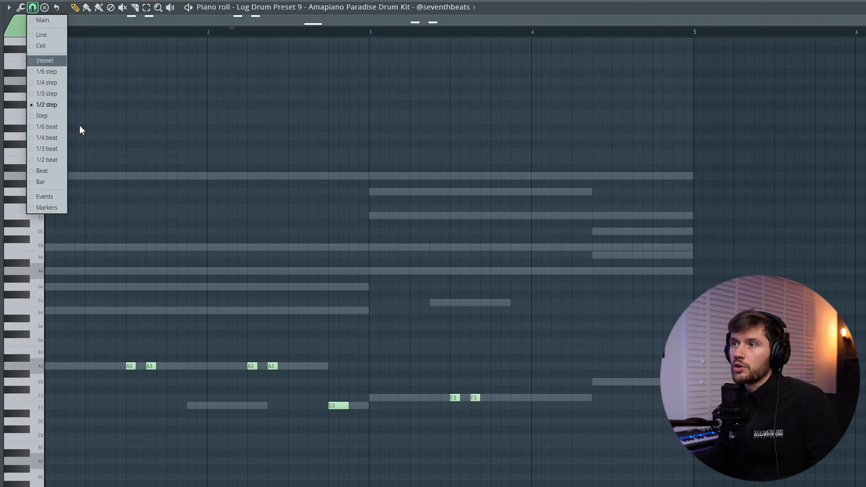
# Using 1/2 step snap, add a roll of short E3 notes with rising velocities at the end of bar 2 and play it.
pyautogui.click(48, 85)
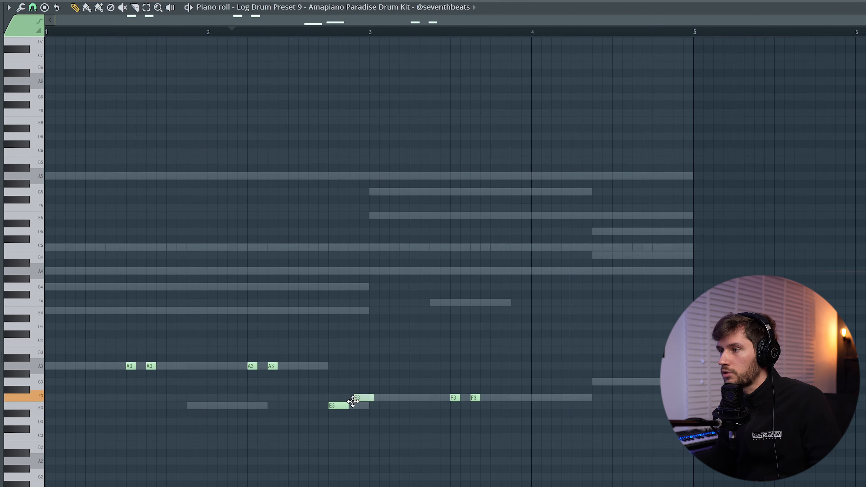
pyautogui.moveTo(358, 406); pyautogui.dragTo(354, 410)
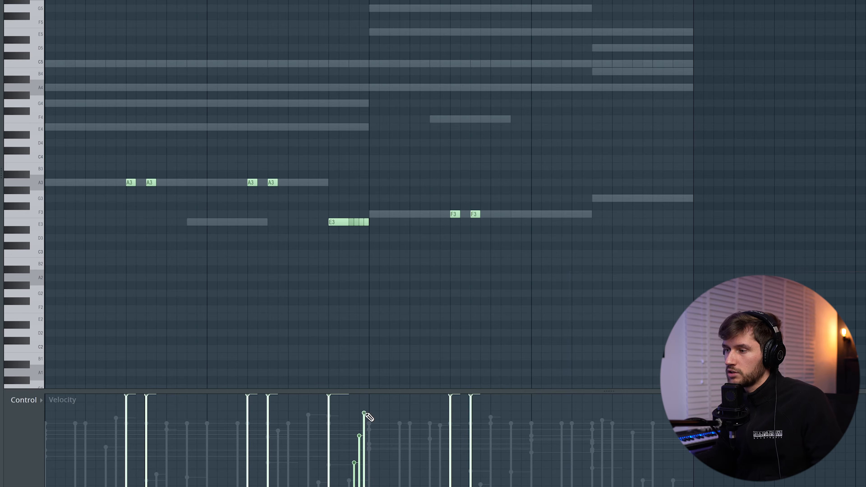
pyautogui.press('space')
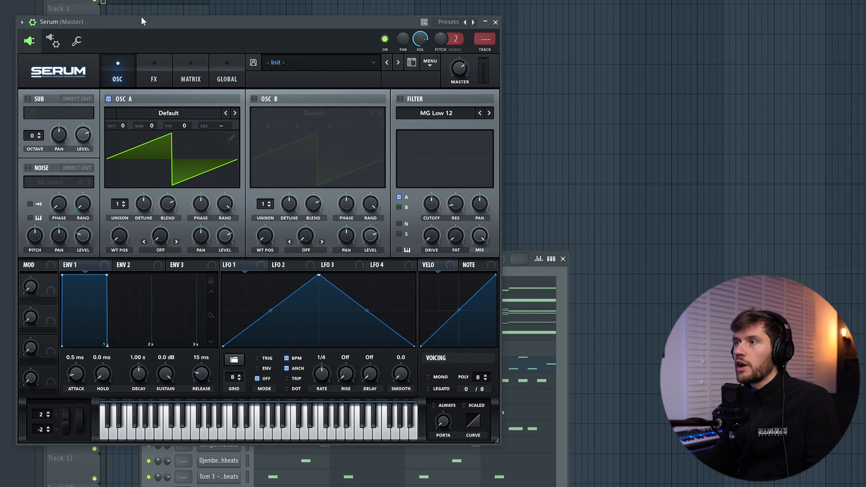
# Load the LEAD - Blessings preset in Serum and close its window.
pyautogui.moveTo(150, 28); pyautogui.dragTo(251, 35)
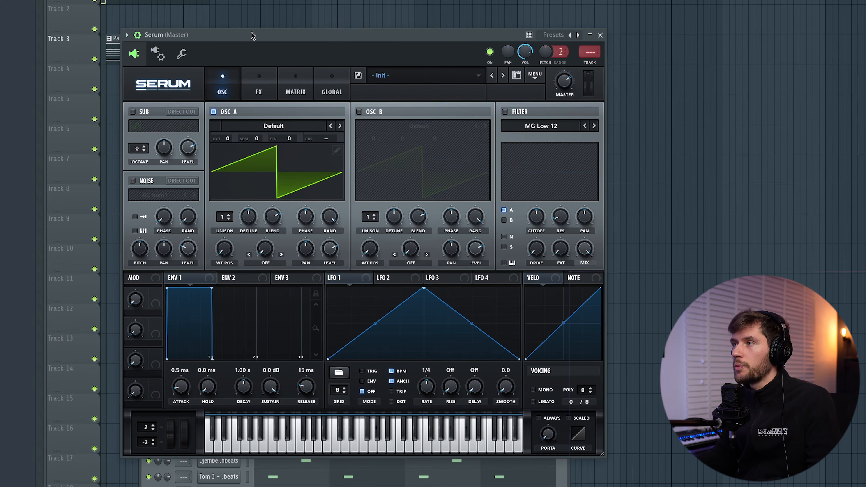
pyautogui.click(516, 76)
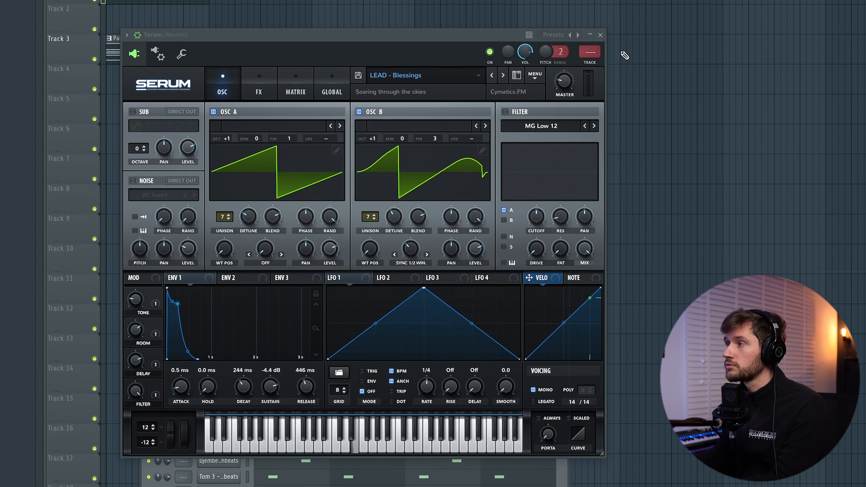
pyautogui.click(599, 35)
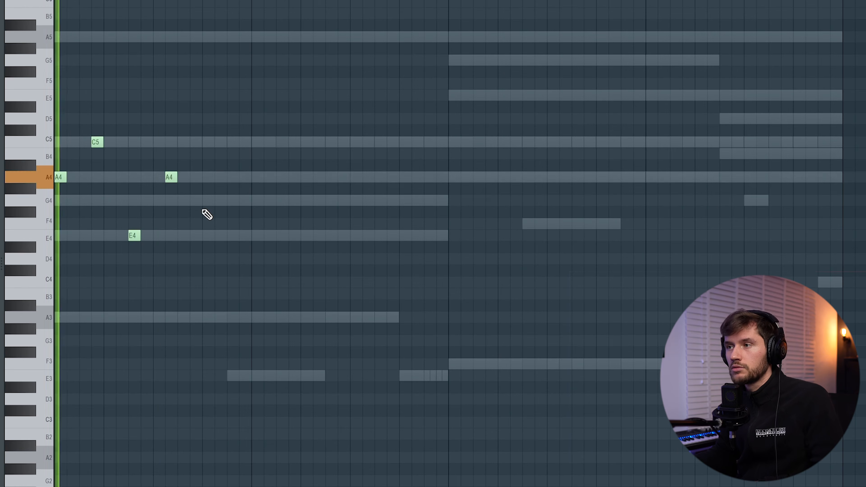
# Build a bar 1 Serum melody of short A4, C5, E4, A4, C5 and A4 notes, checking it with playback.
pyautogui.press('space')
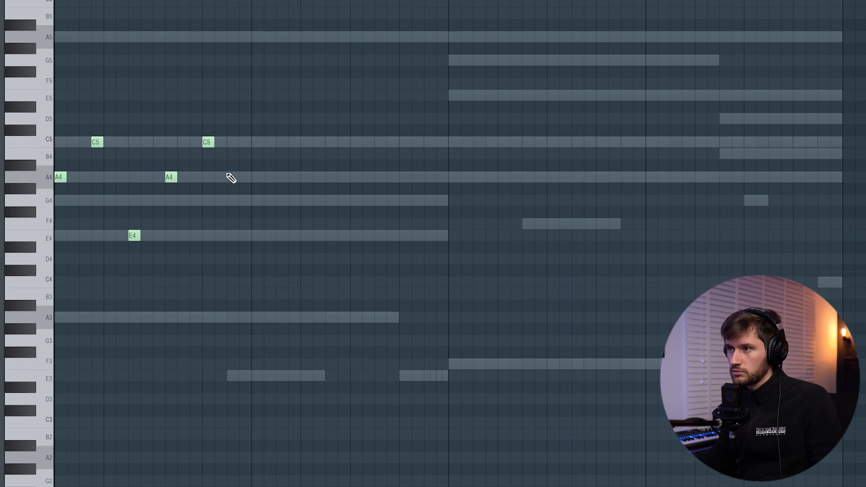
pyautogui.press('space')
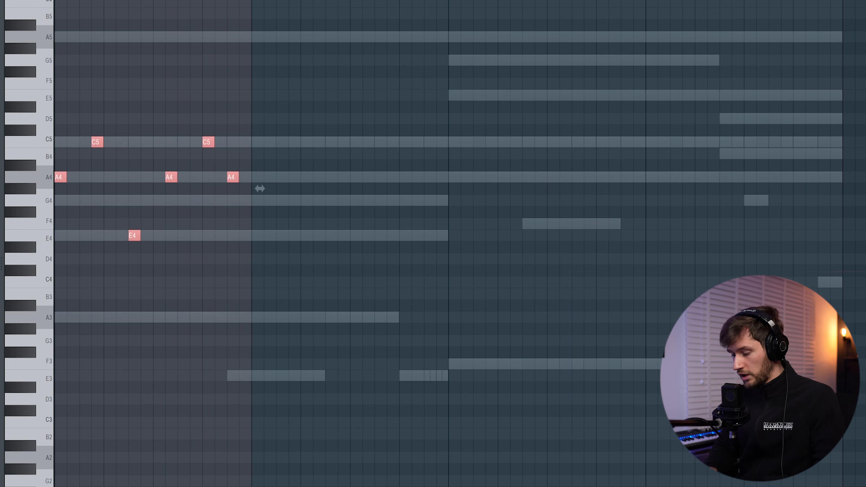
# Repeat the one-bar Serum melody across all four bars and view the Serum channel during playback.
pyautogui.press('F6')
pyautogui.click(255, 332)
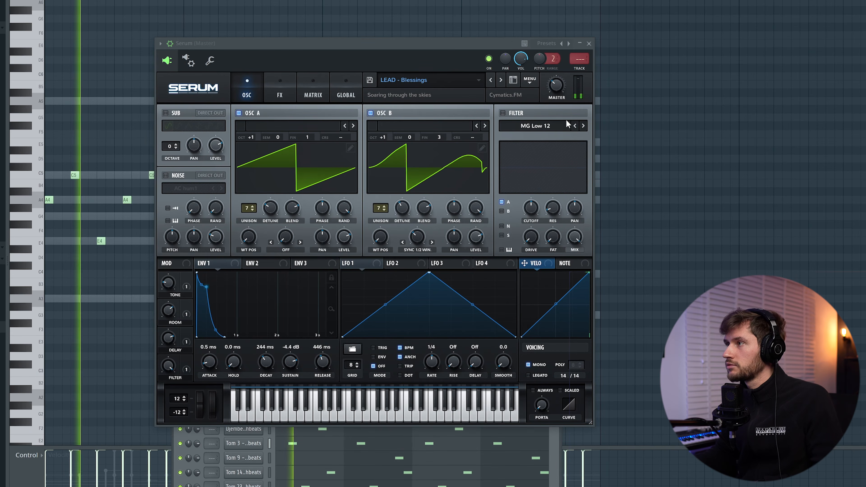
pyautogui.click(588, 43)
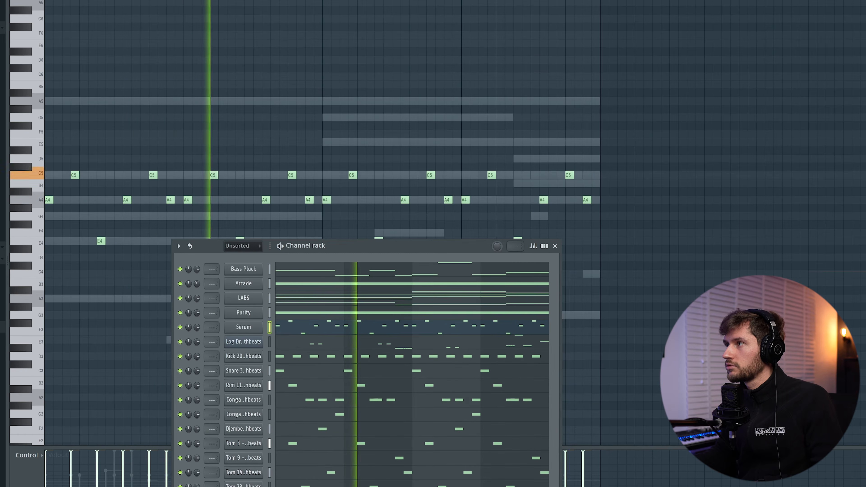
pyautogui.press('F6')
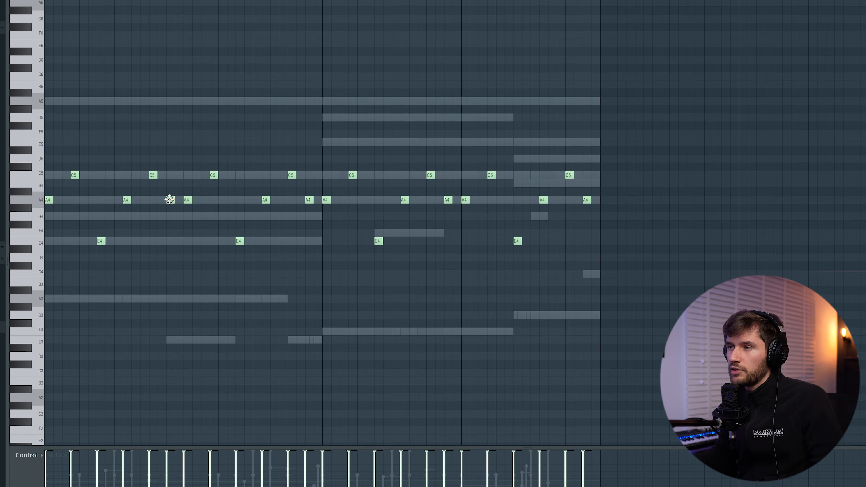
# Lower the last A4 note of each melody repetition to E4.
pyautogui.moveTo(308, 200); pyautogui.dragTo(308, 241)
pyautogui.moveTo(464, 199); pyautogui.dragTo(465, 240)
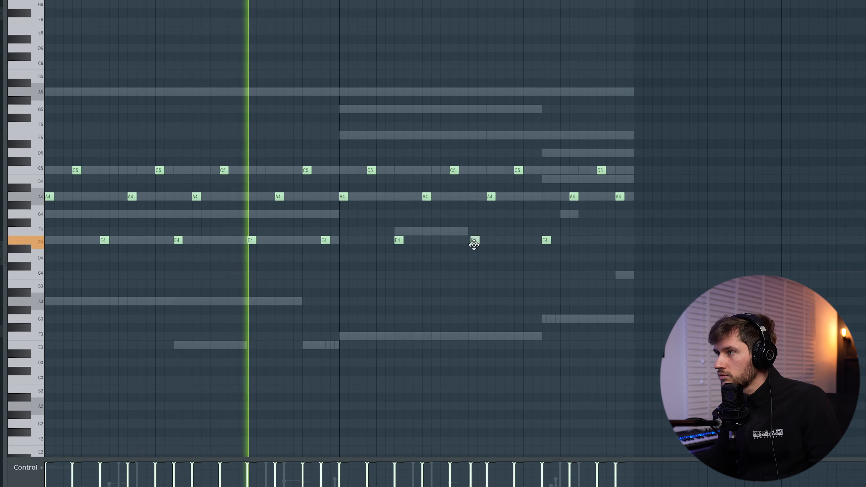
pyautogui.moveTo(632, 197); pyautogui.dragTo(633, 241)
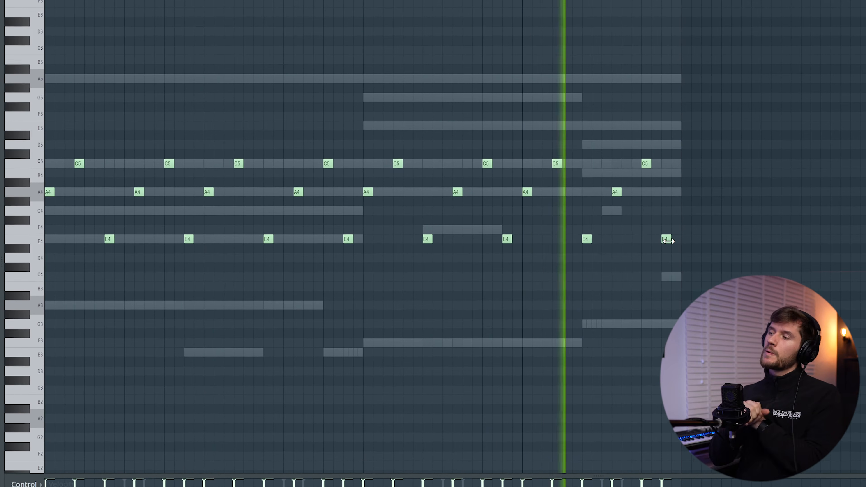